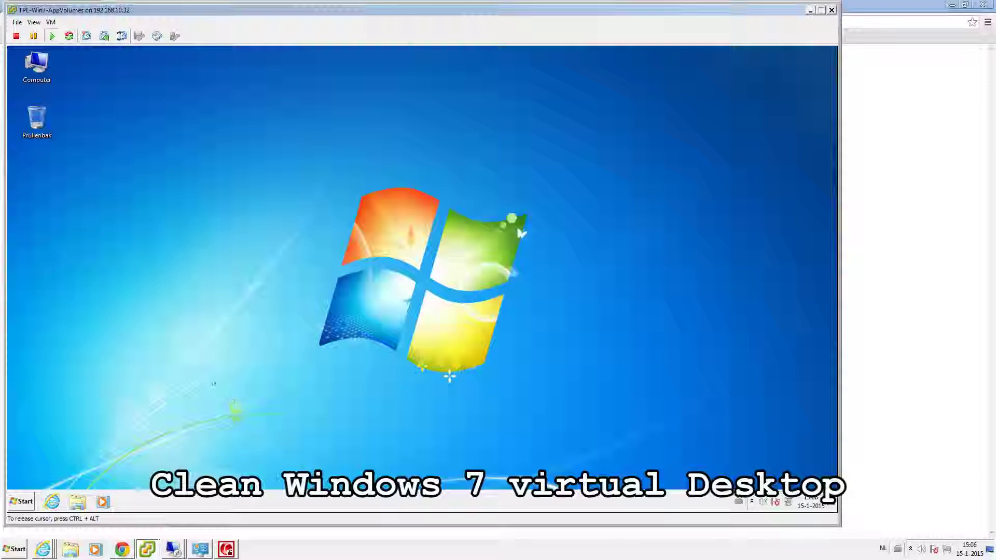
Bring up the App Volumes Manager AppStacks page in Chrome from the VM console
click(122, 549)
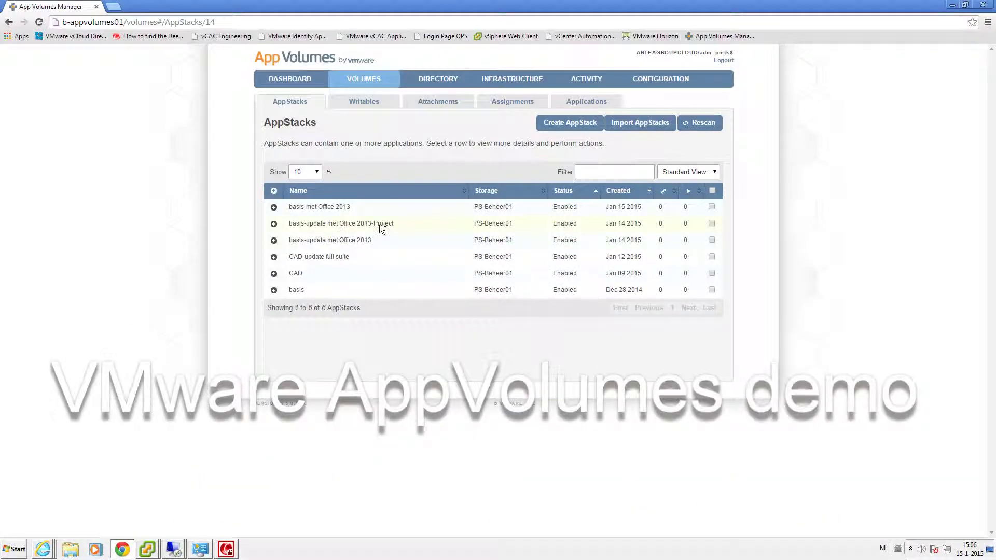
Expand the CAD-update full suite AppStack's details and start assigning it to a user
click(274, 257)
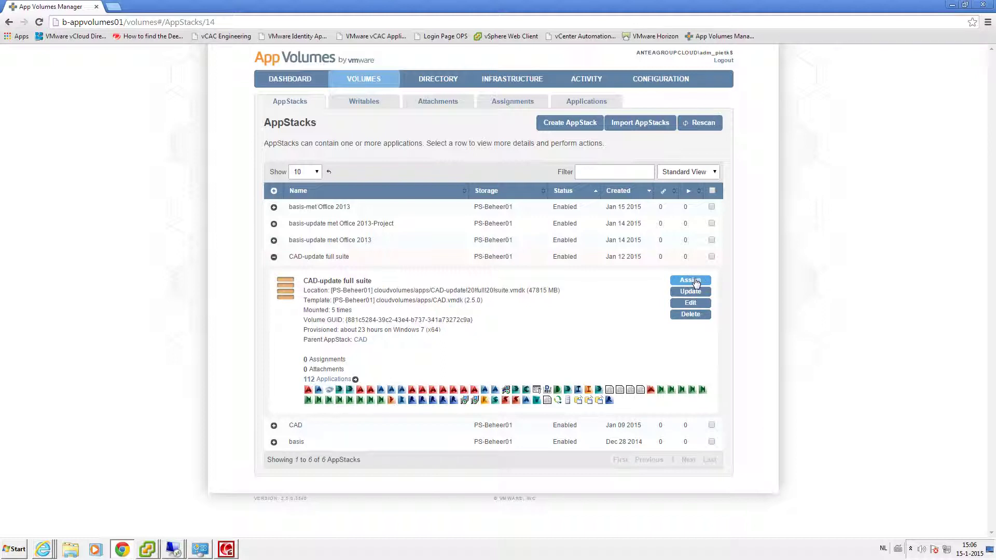
click(690, 281)
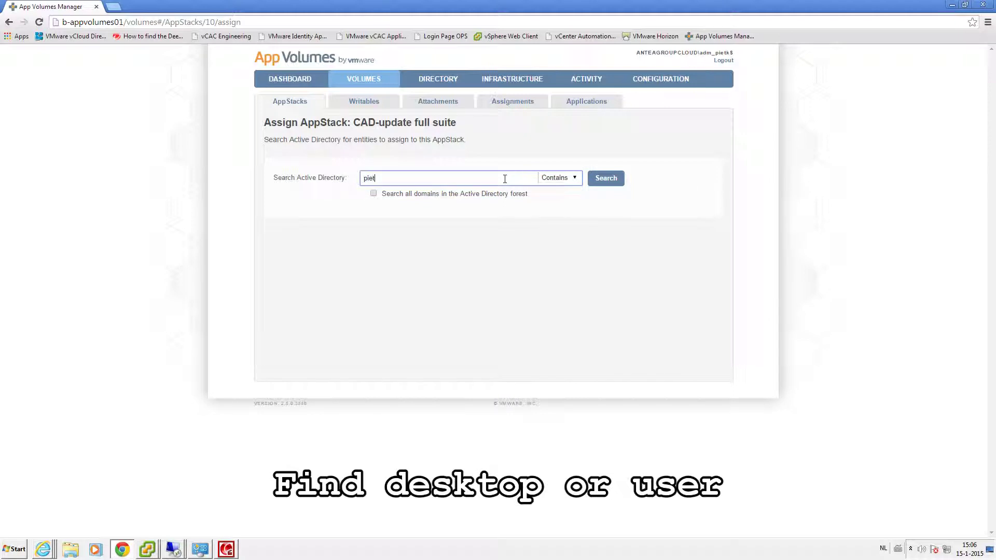
Find the user in Active Directory and assign CAD-update full suite with immediate attach
text(k)
click(613, 183)
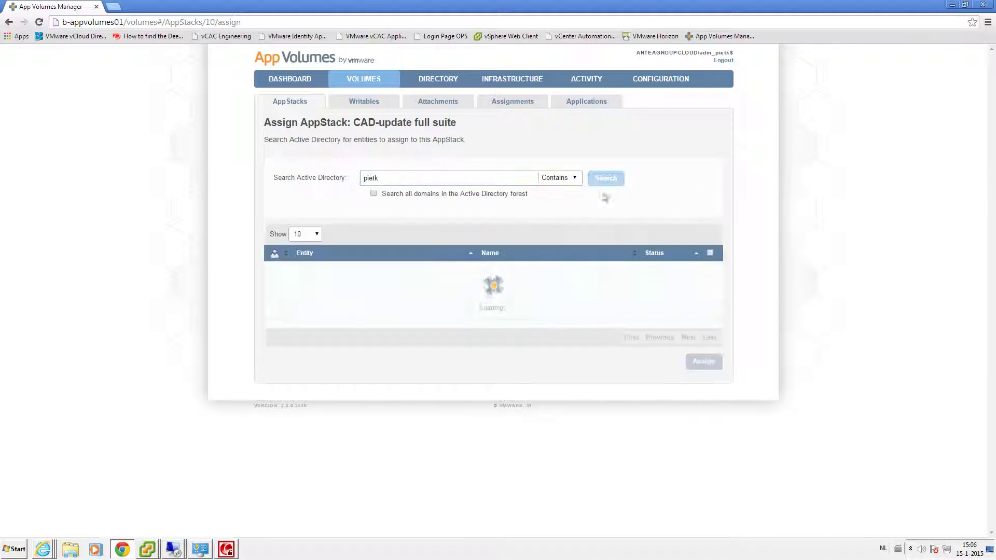
click(709, 268)
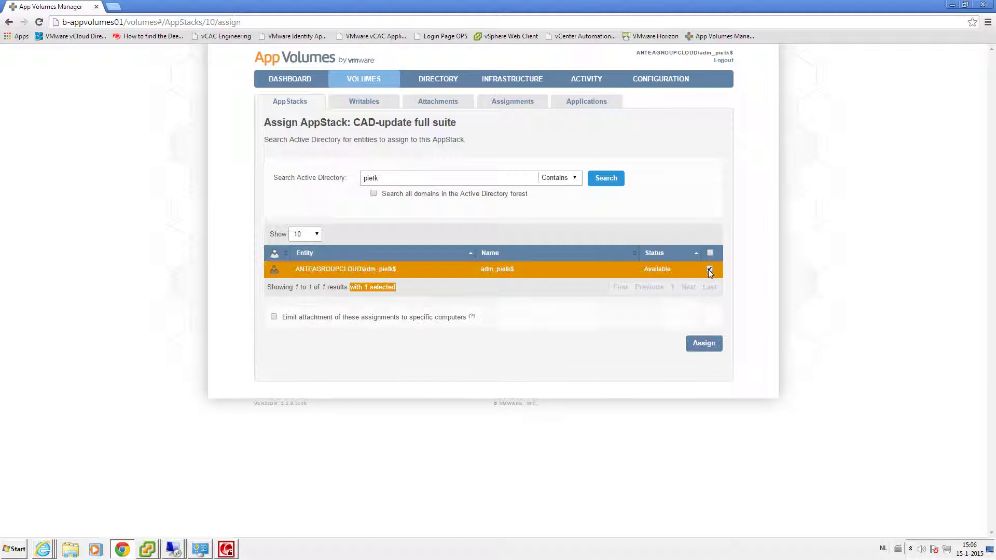
click(708, 347)
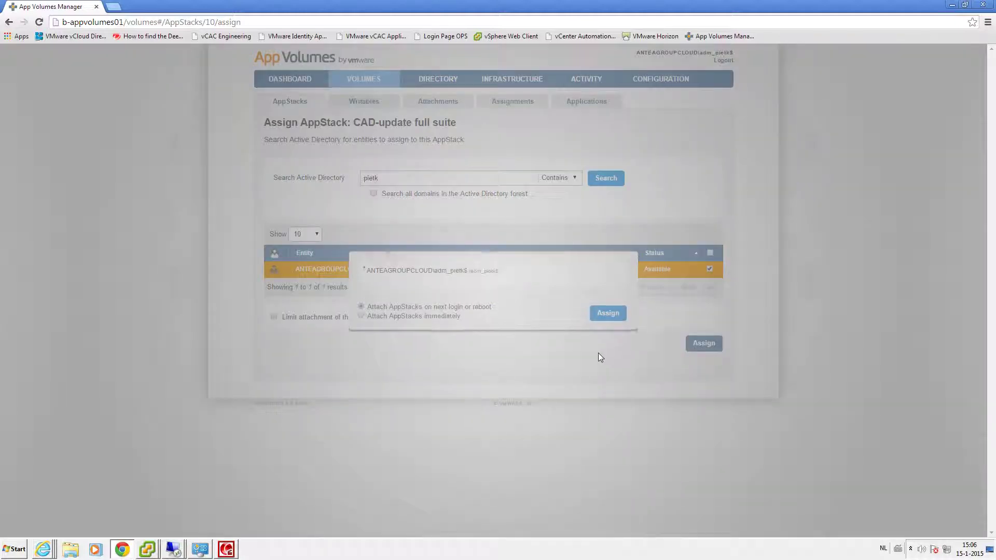
click(389, 334)
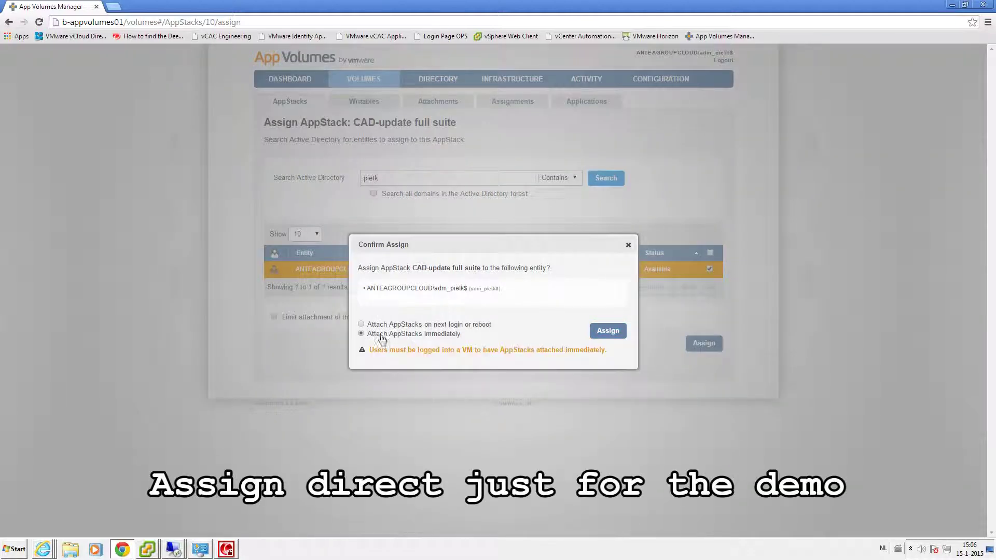
click(616, 332)
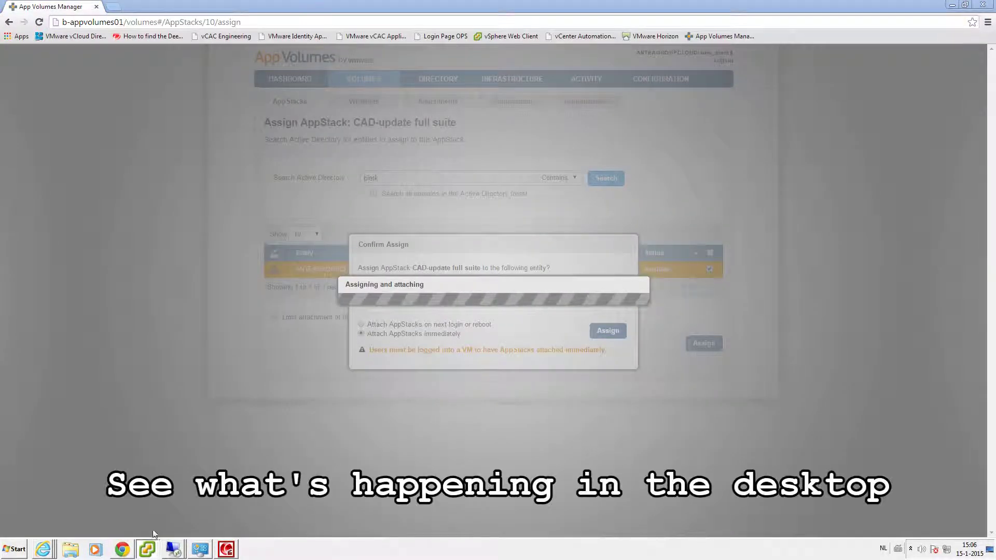
Return to the Windows 7 desktop console, now showing the Autodesk 2014 shortcuts
click(156, 553)
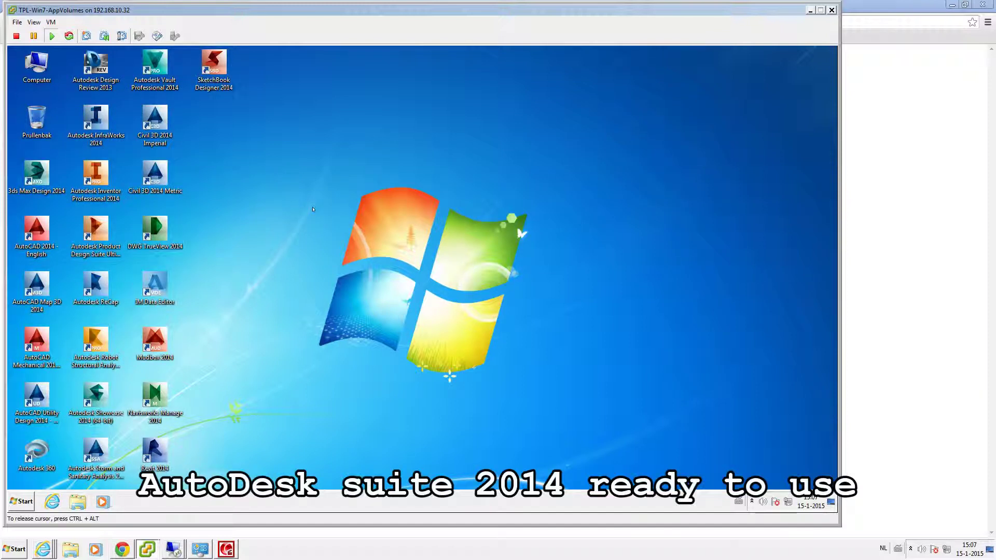
click(51, 24)
click(68, 67)
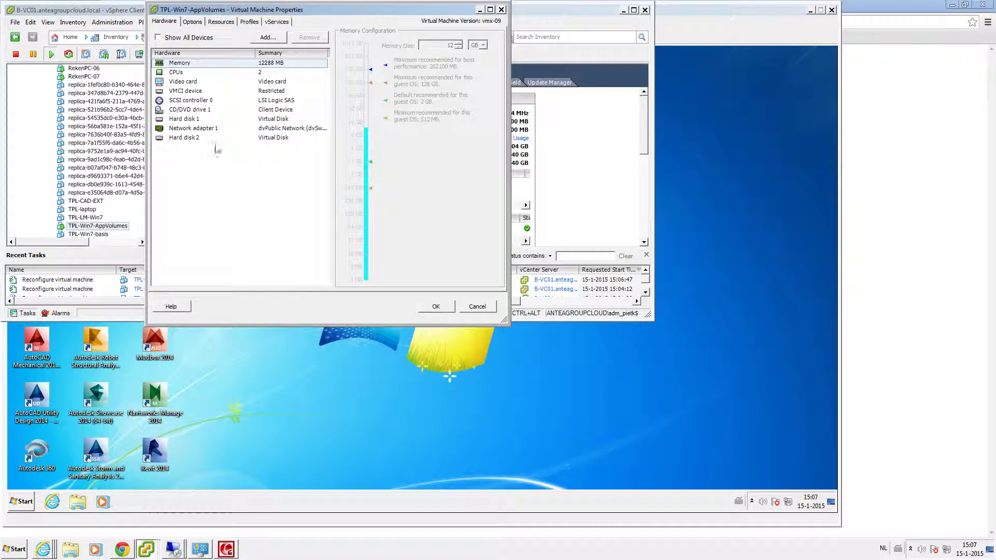
click(195, 138)
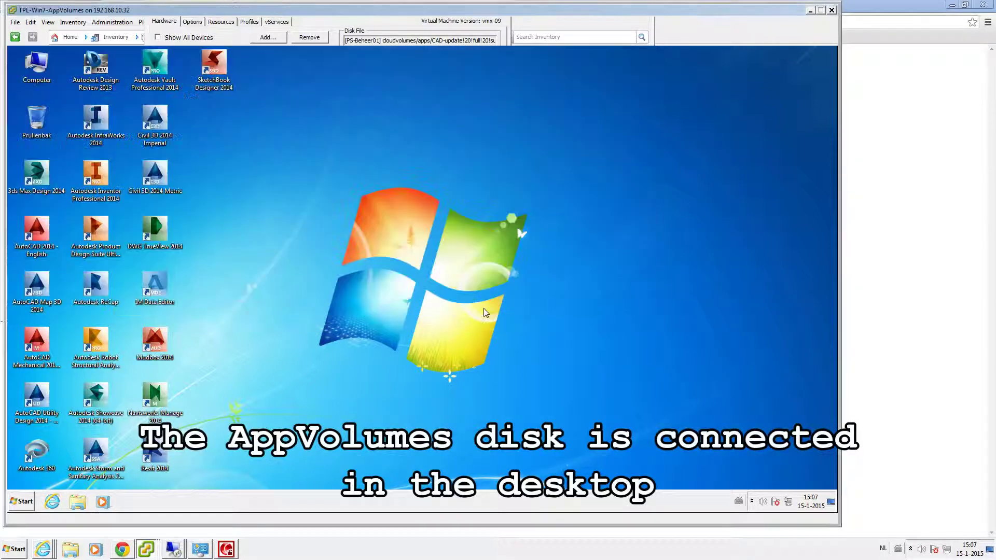
click(480, 306)
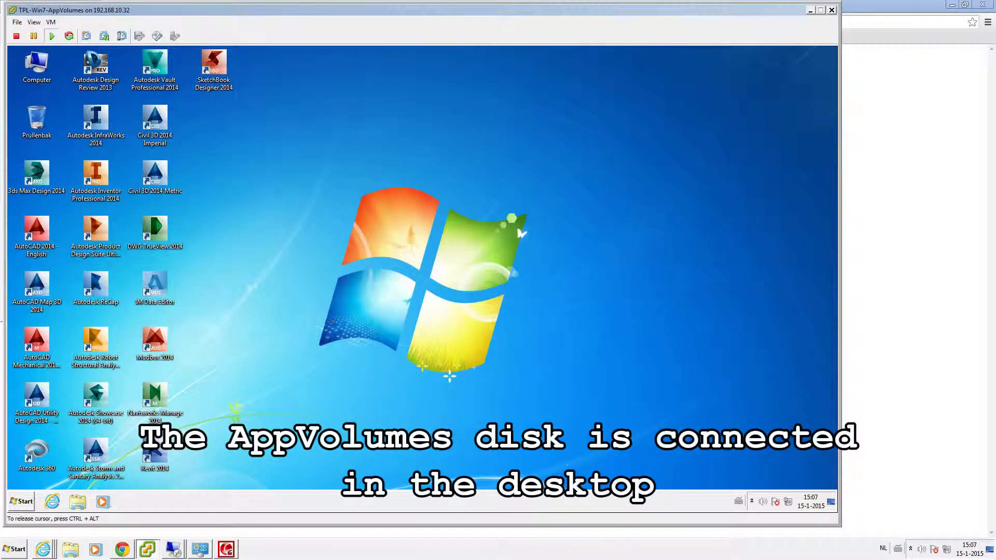
Launch Revit 2014 from its desktop shortcut
click(156, 452)
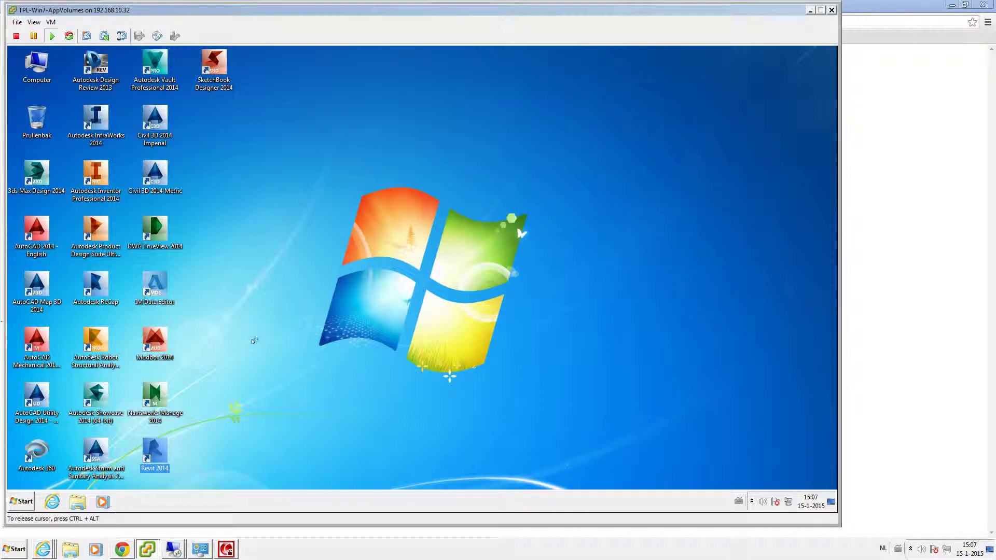
key(Return)
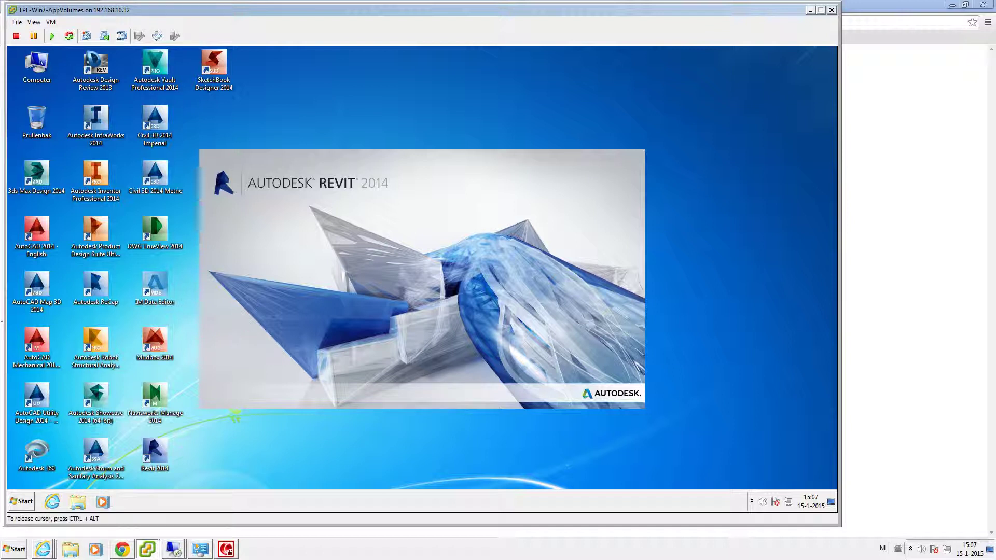
Continue Revit 2014 as a trial from the Autodesk Licensing dialog
double_click(41, 63)
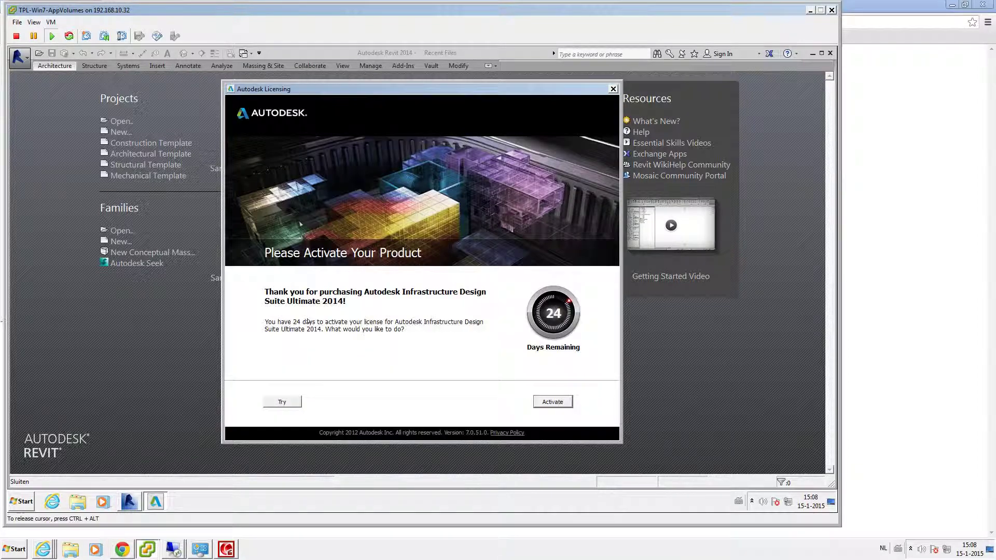
click(282, 403)
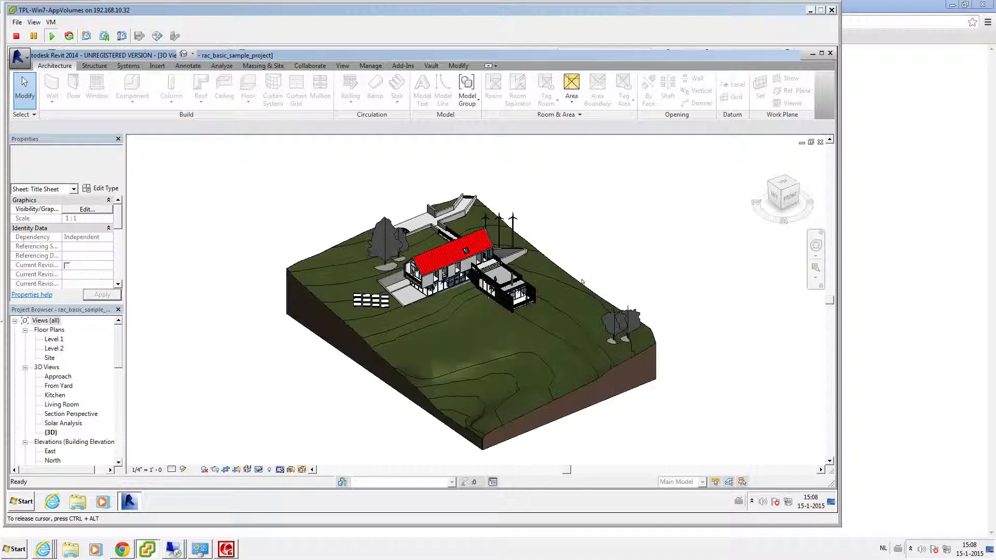
View the sample house from an elevated oblique angle, then close Revit
click(784, 202)
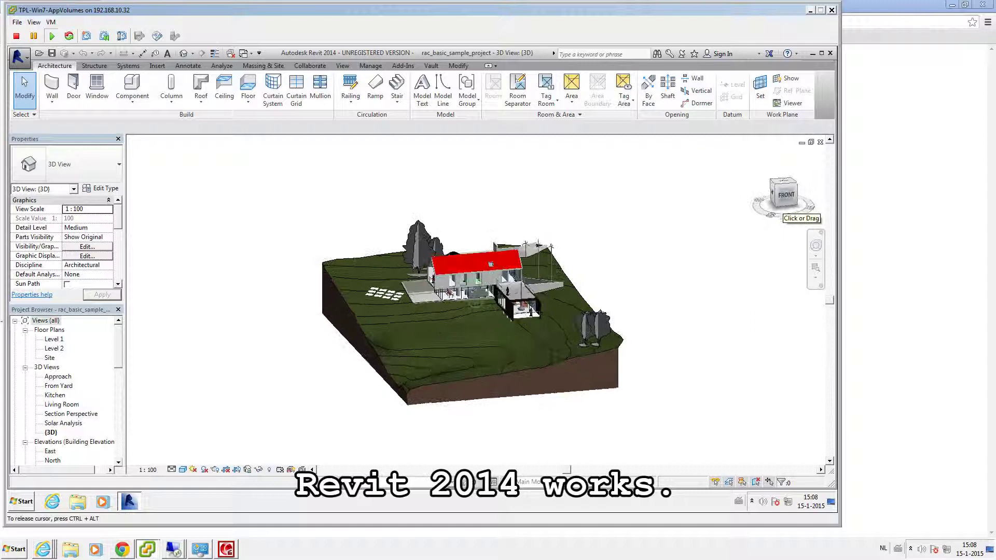
drag(784, 201, 781, 213)
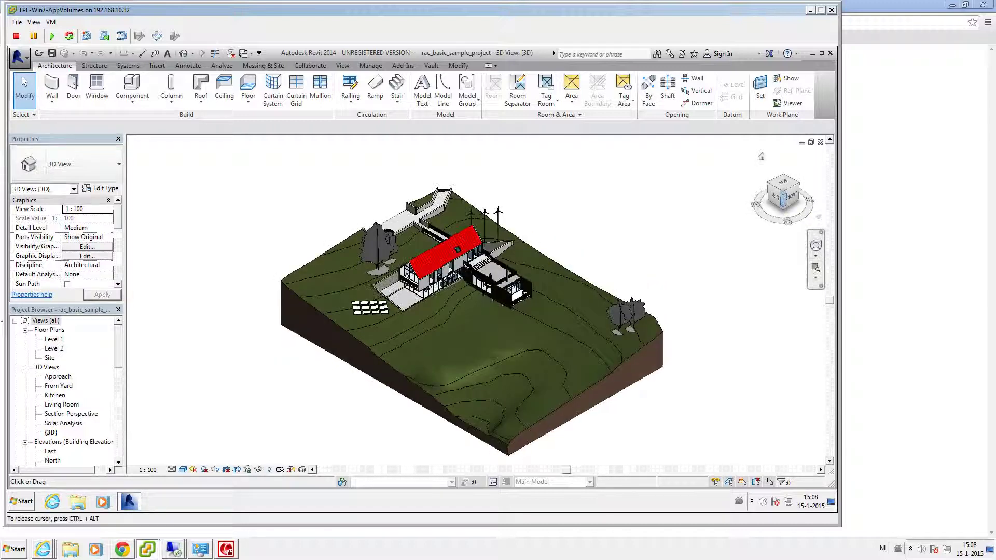
scroll(445, 292, up, 1)
scroll(446, 291, up, 1)
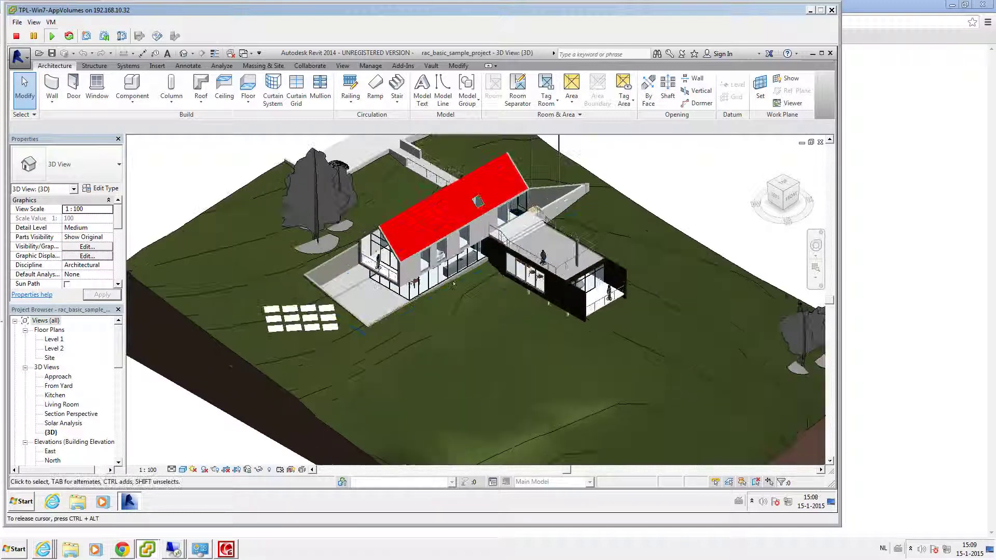
scroll(449, 288, up, 1)
scroll(453, 286, up, 1)
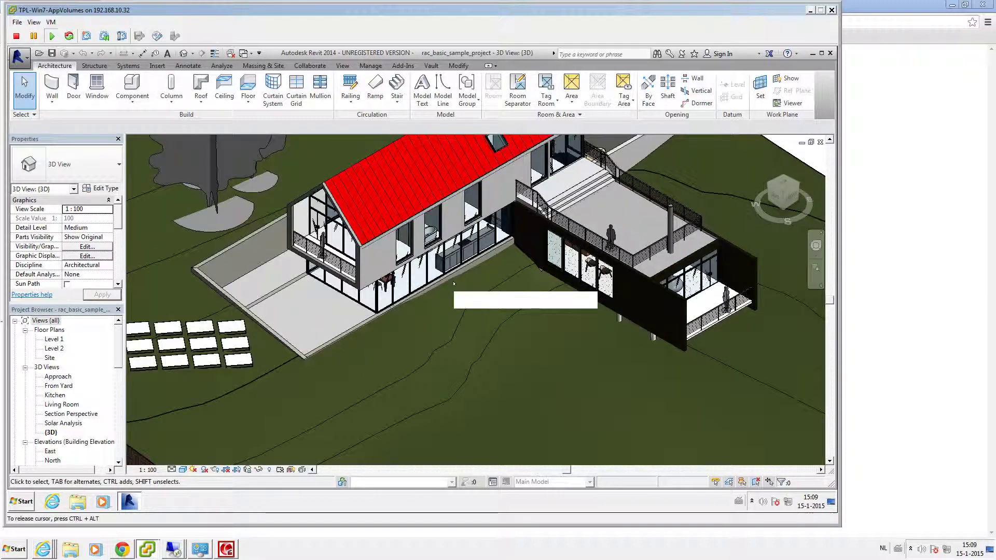
scroll(453, 283, down, 1)
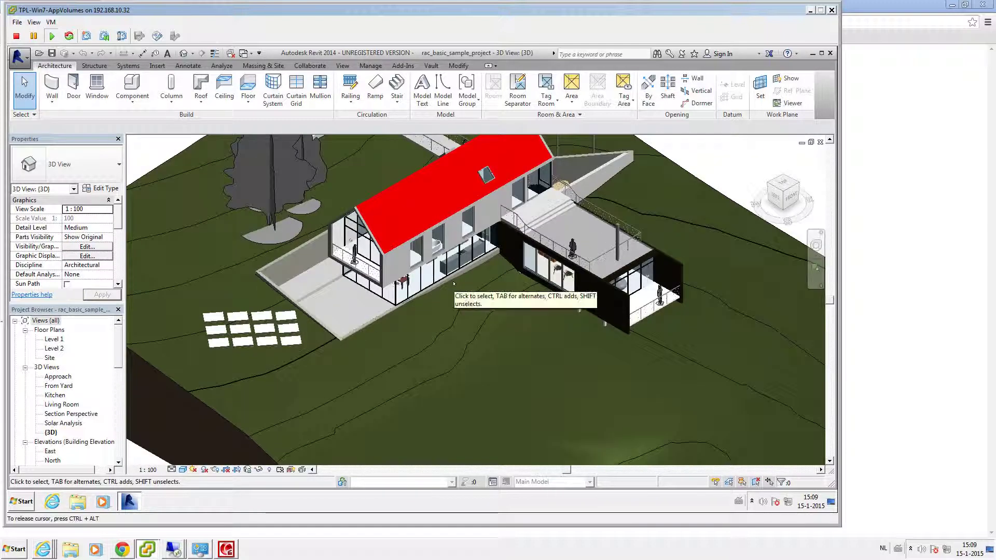
click(831, 53)
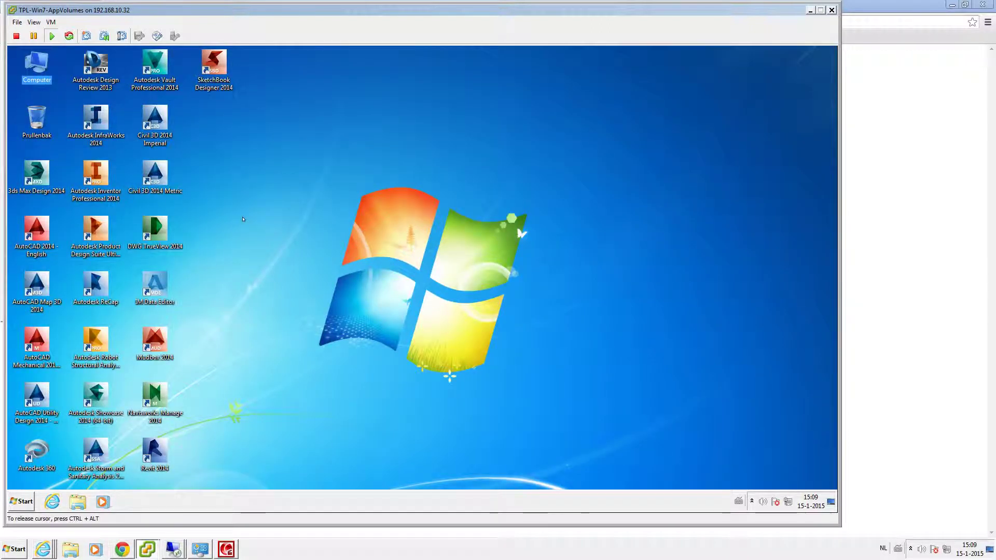
click(243, 219)
click(21, 501)
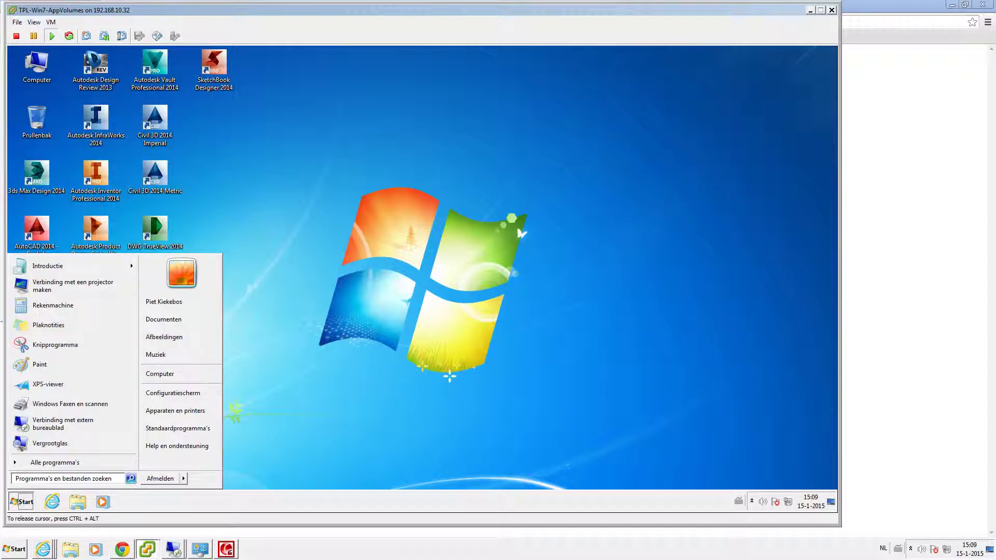
click(173, 393)
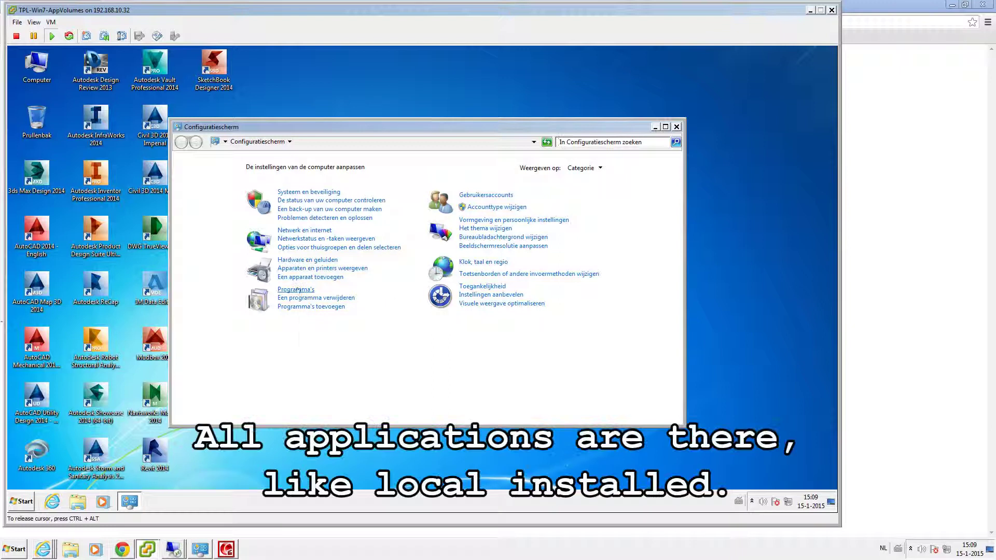
click(298, 291)
click(342, 166)
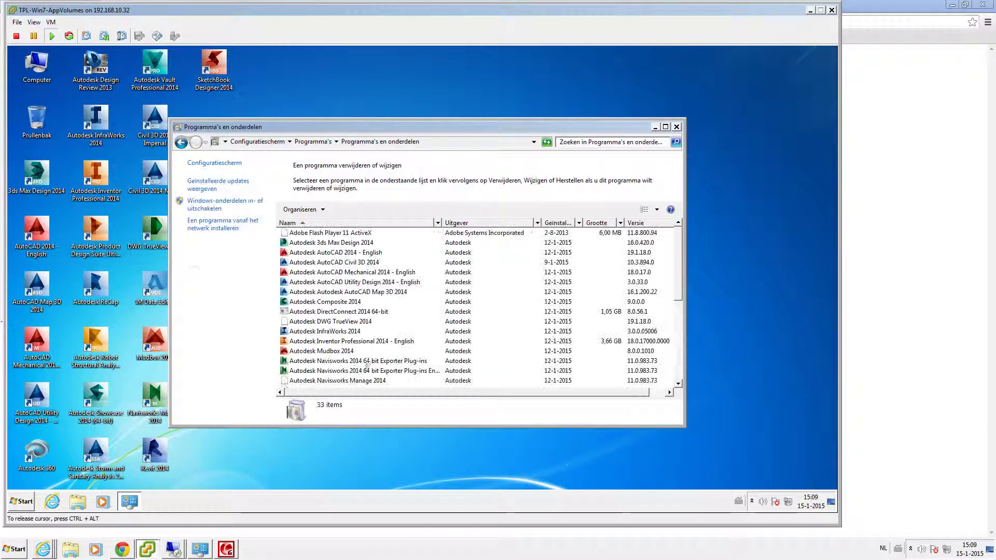
scroll(358, 342, down, 4)
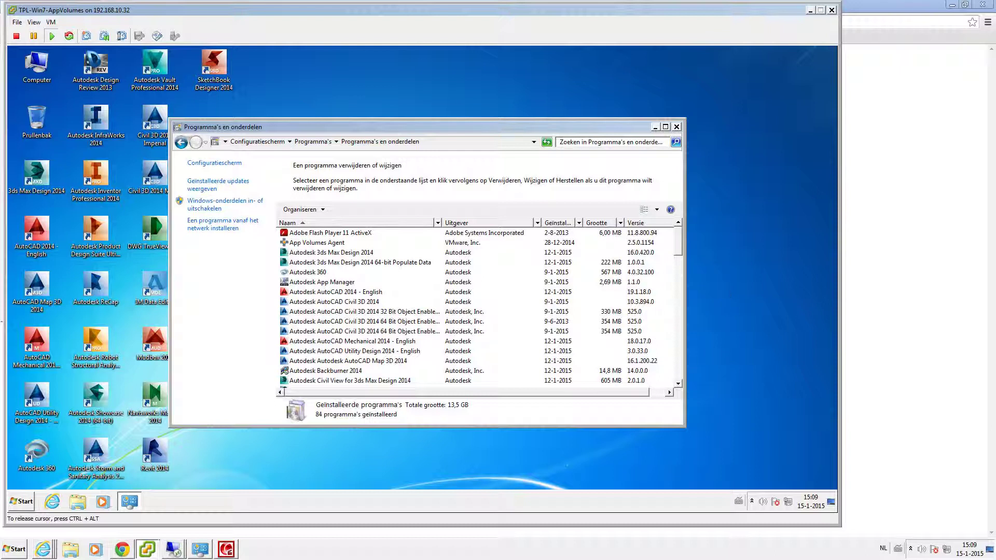
click(677, 126)
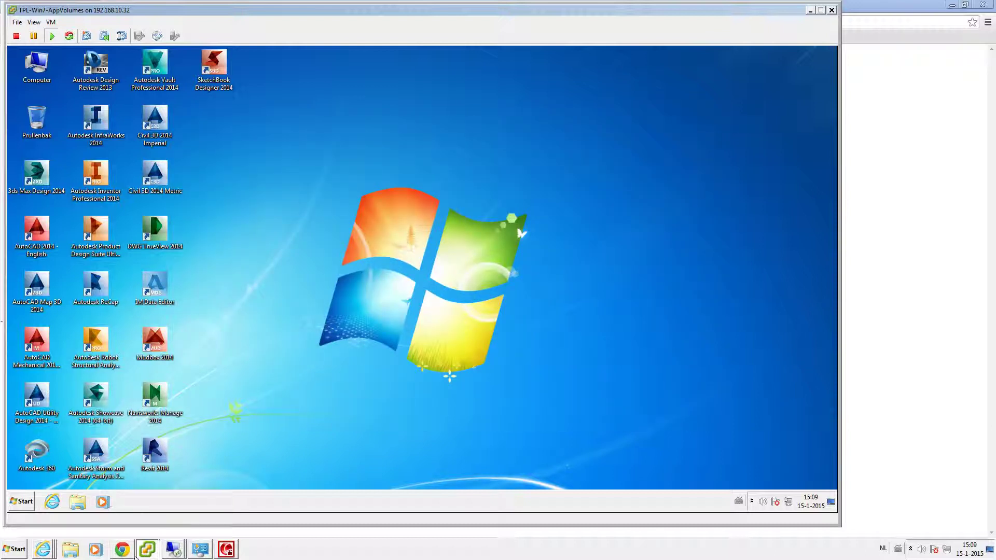
Unassign CAD-update full suite from the user with immediate detach, then return to the desktop
click(124, 551)
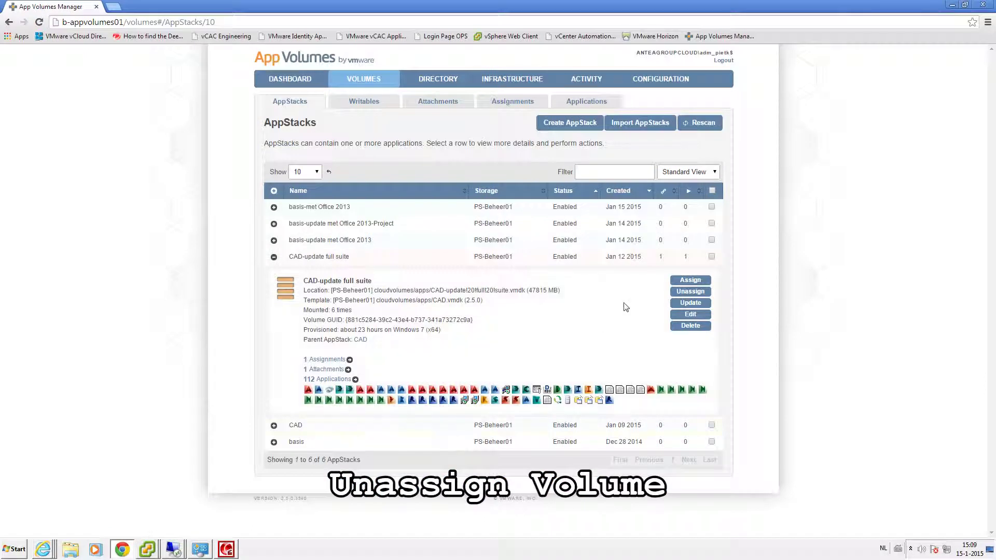
click(680, 292)
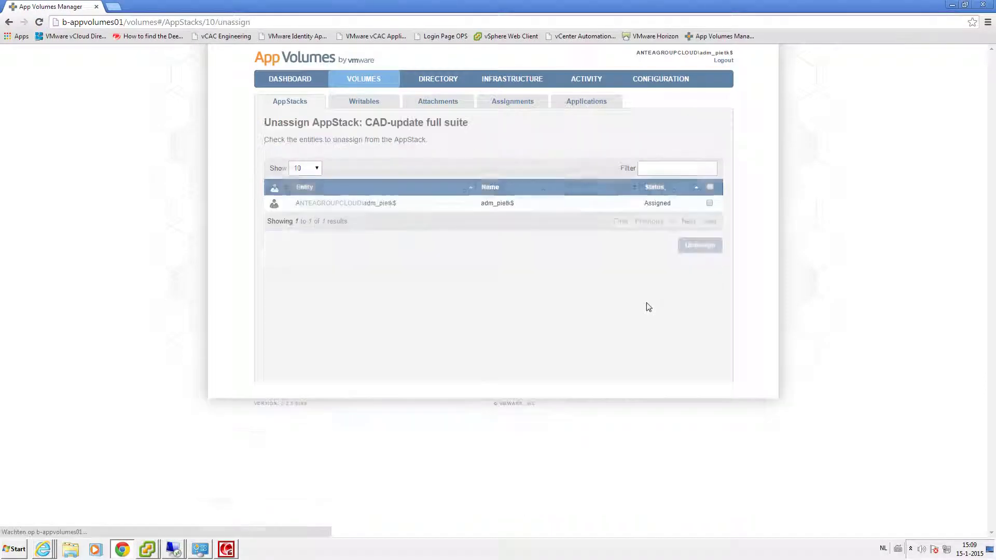
click(709, 203)
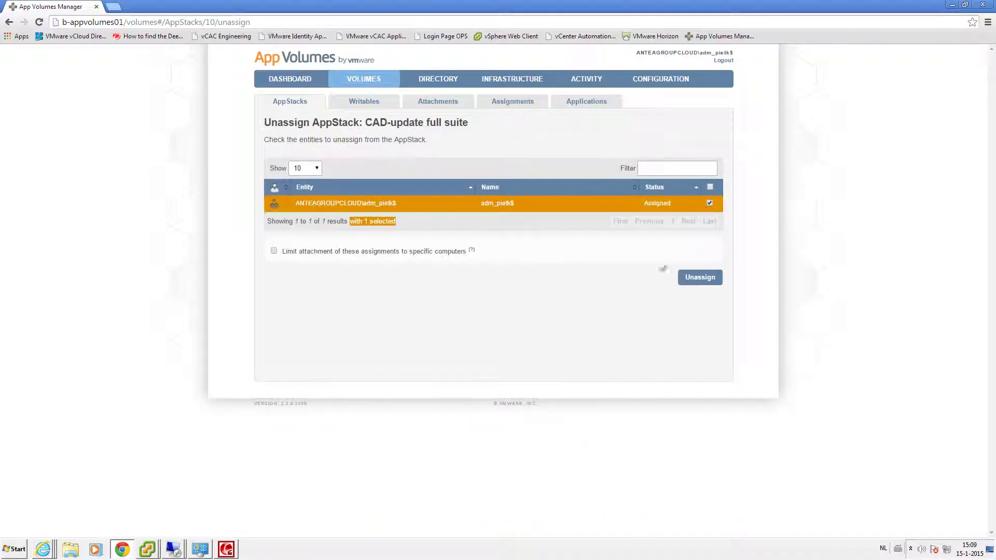
click(702, 278)
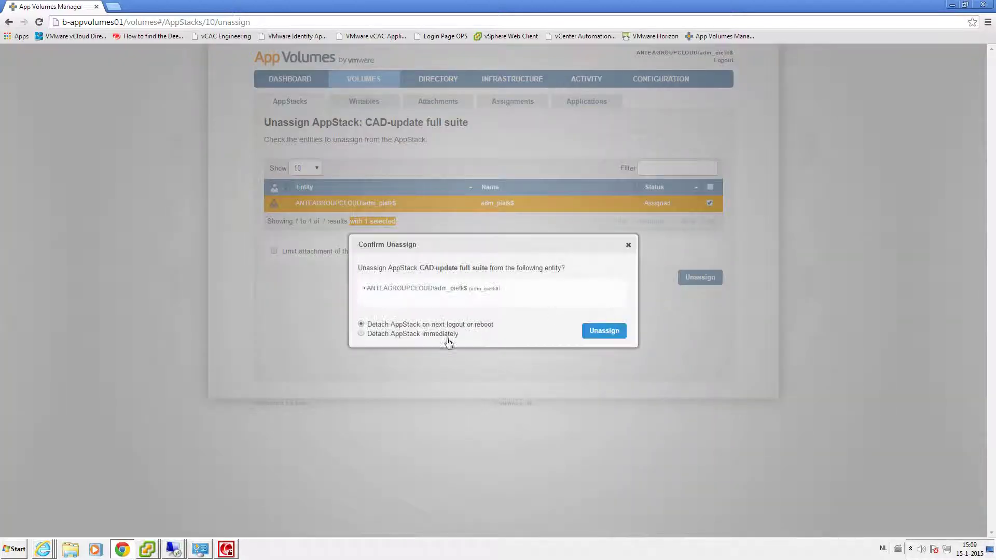
click(380, 337)
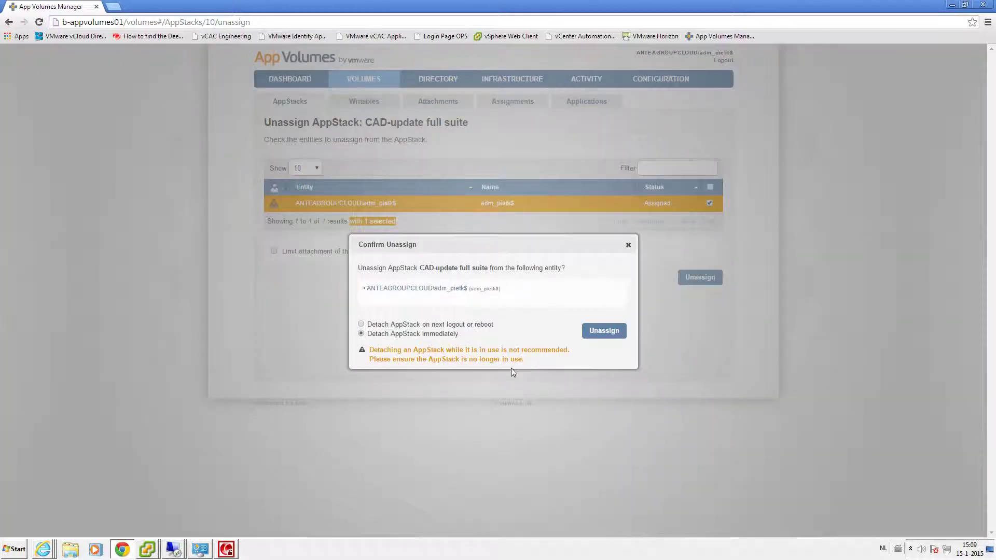
click(606, 332)
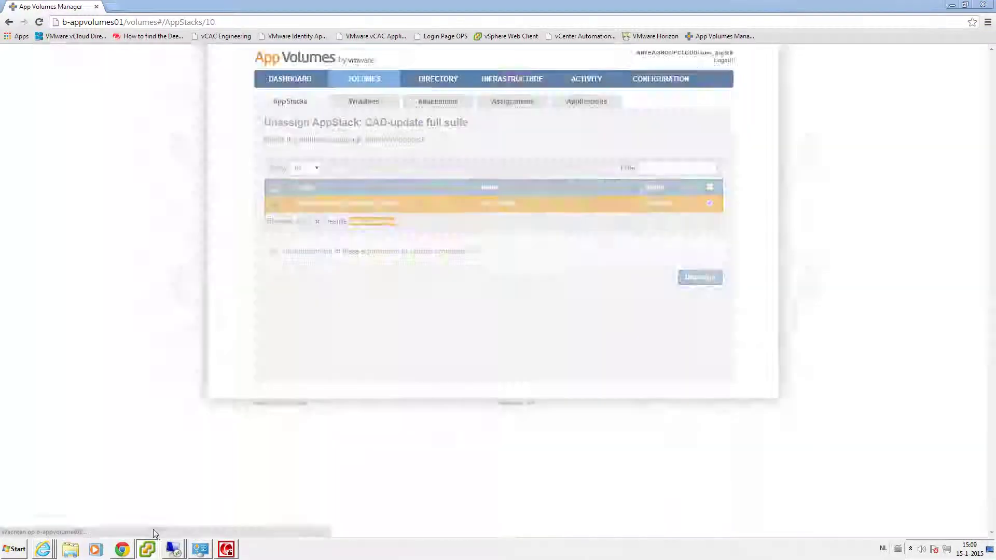
click(148, 548)
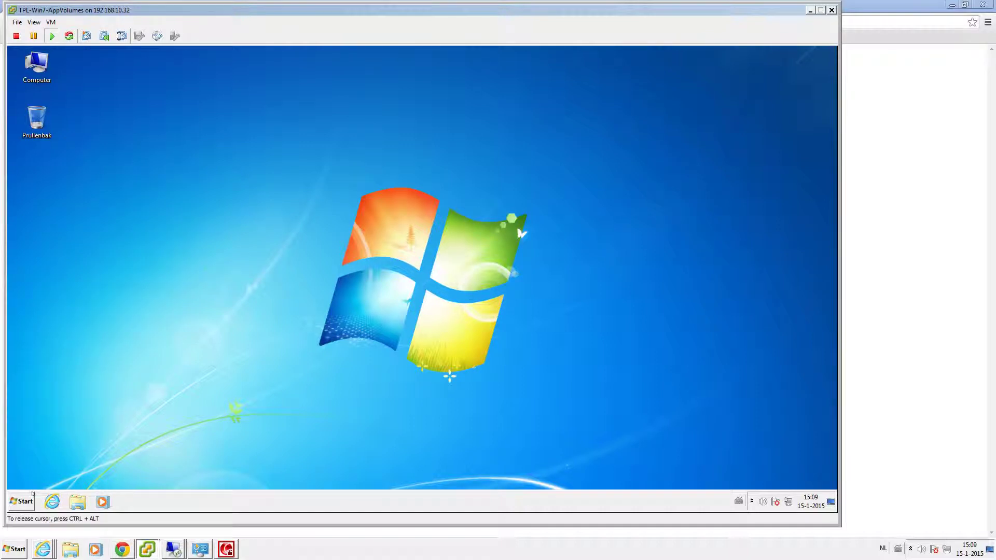
click(32, 494)
click(199, 368)
click(293, 290)
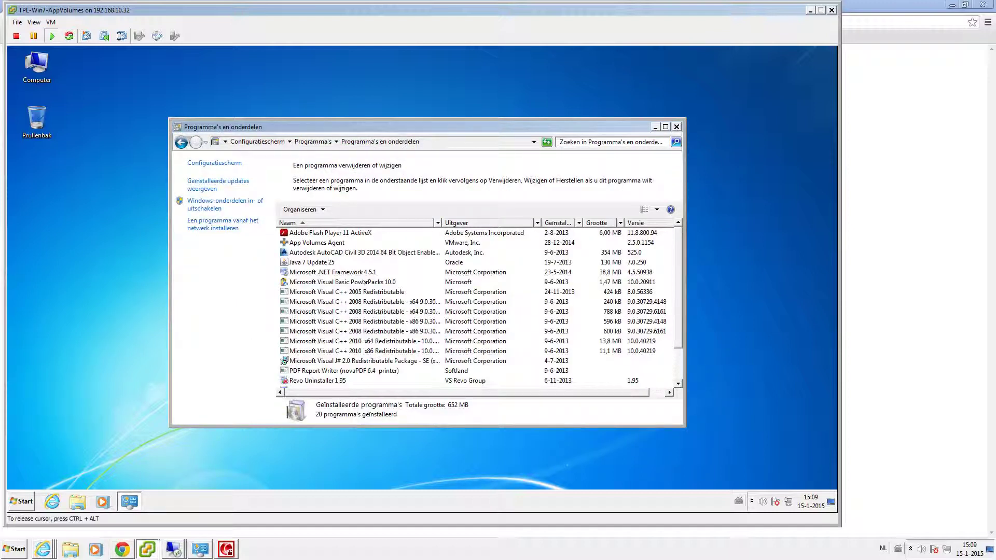
scroll(365, 281, down, 2)
scroll(377, 370, up, 2)
click(676, 126)
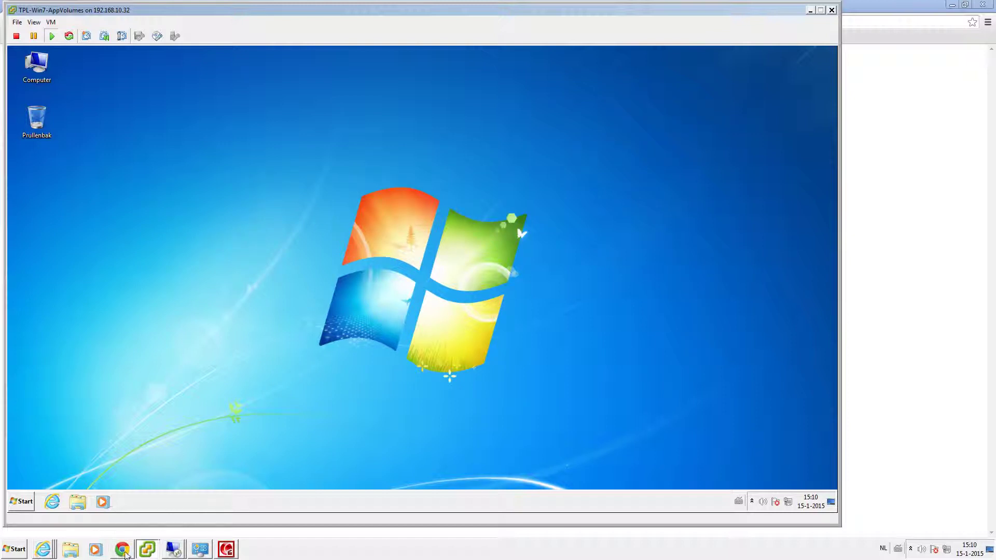
Verify the Assignments tab shows no assignments, then go back to the six-AppStack list
click(121, 550)
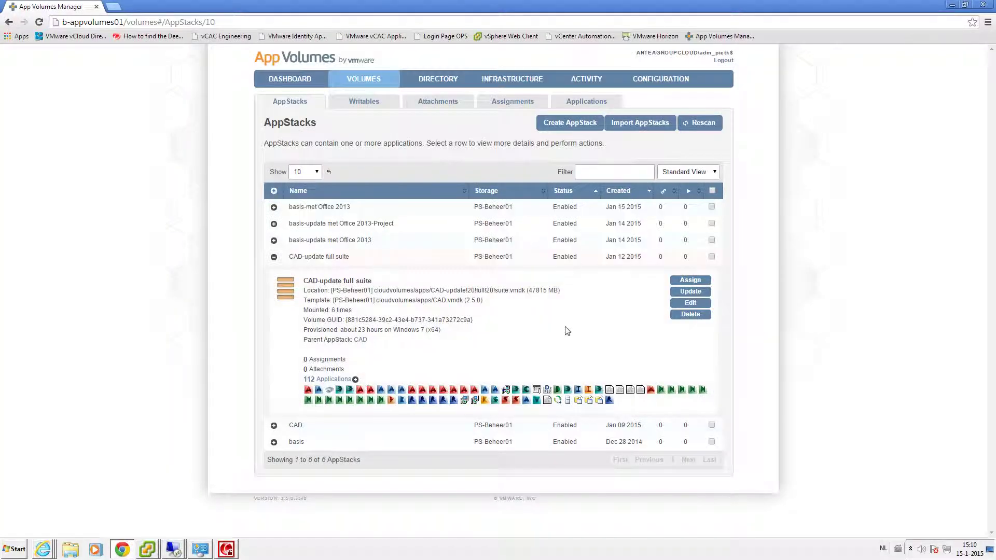
click(506, 104)
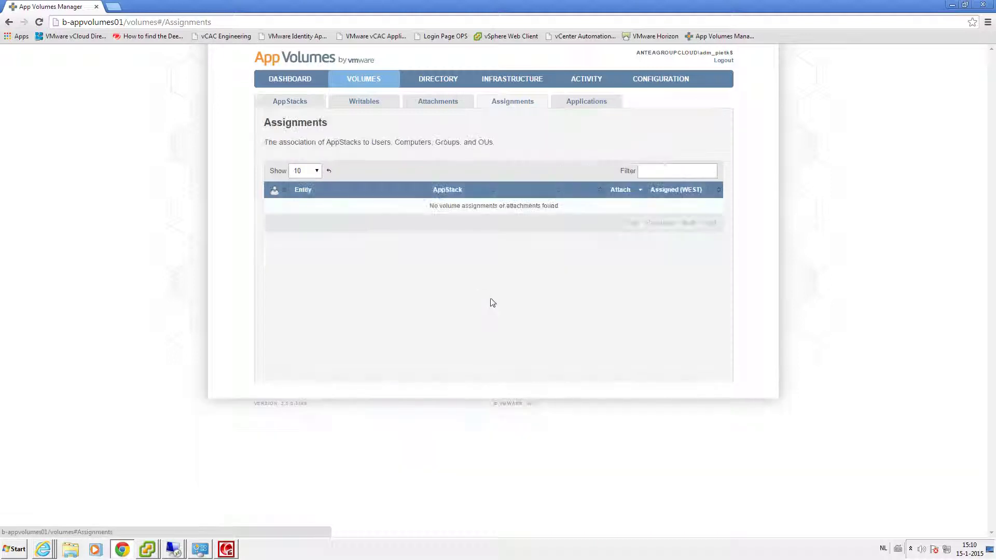
click(291, 102)
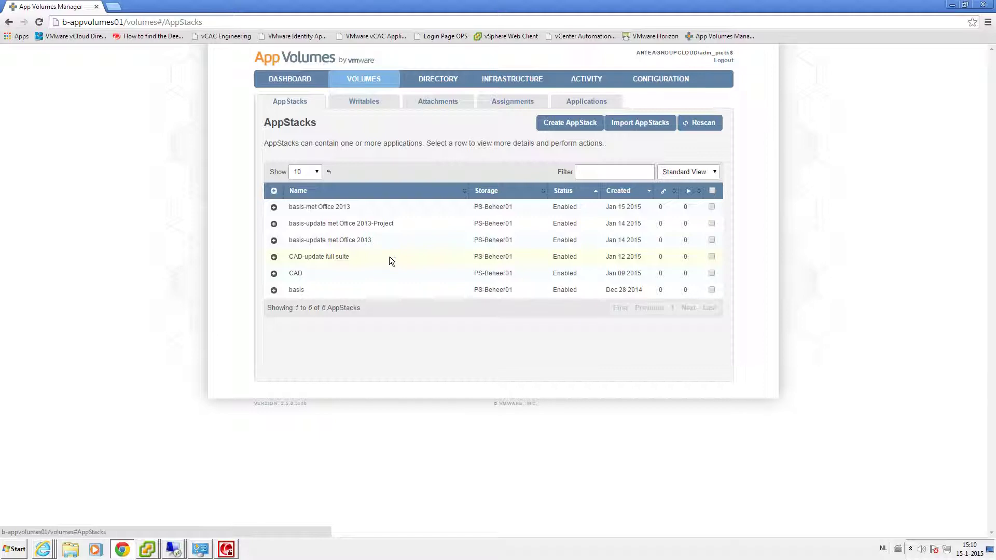